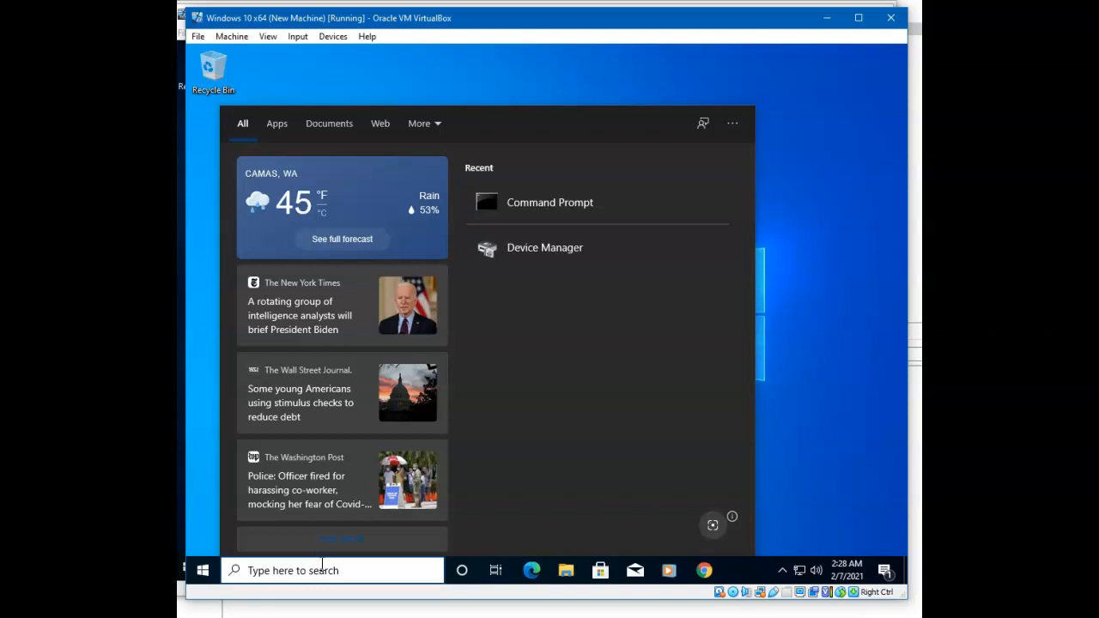
Open the Local Group Policy Editor (gpedit.msc) on the Windows 10 machine and widen its console tree
type("it.")
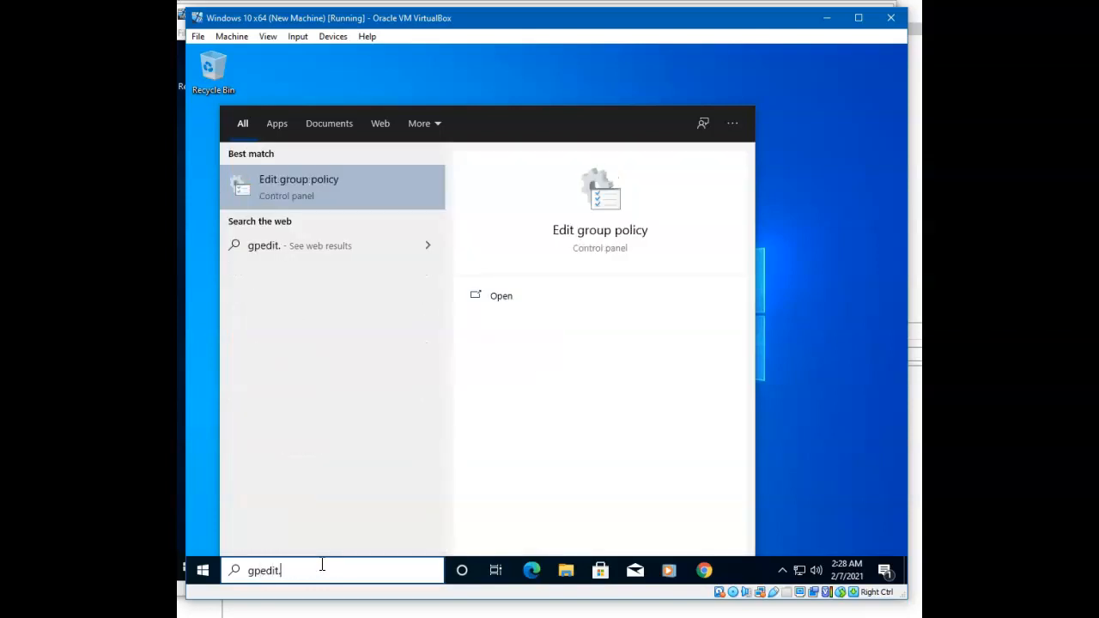
type("msc")
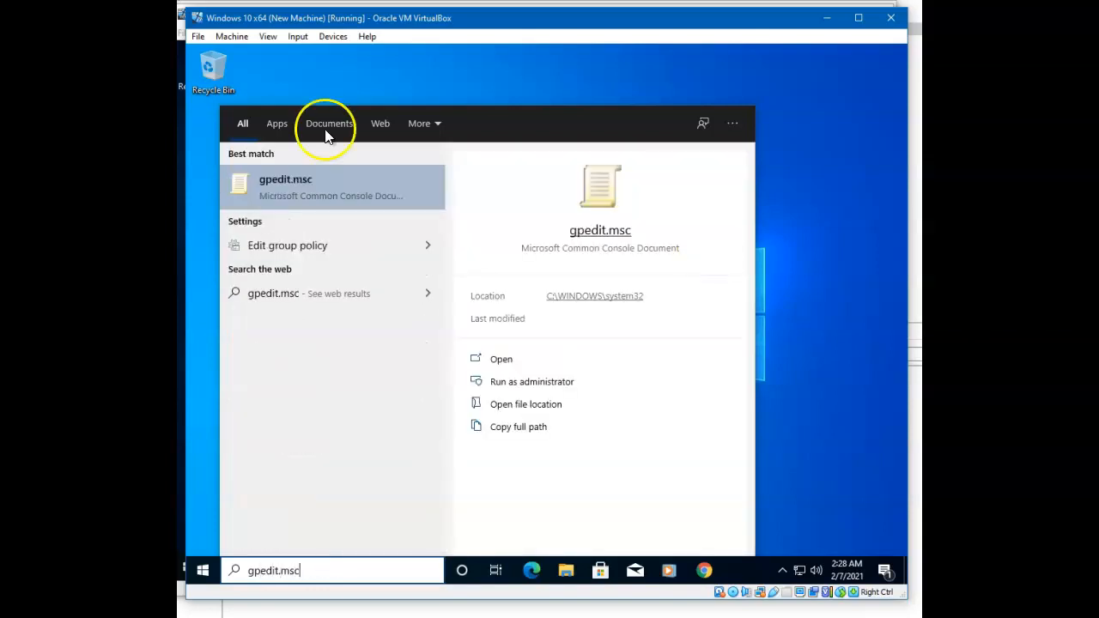
left_click(340, 199)
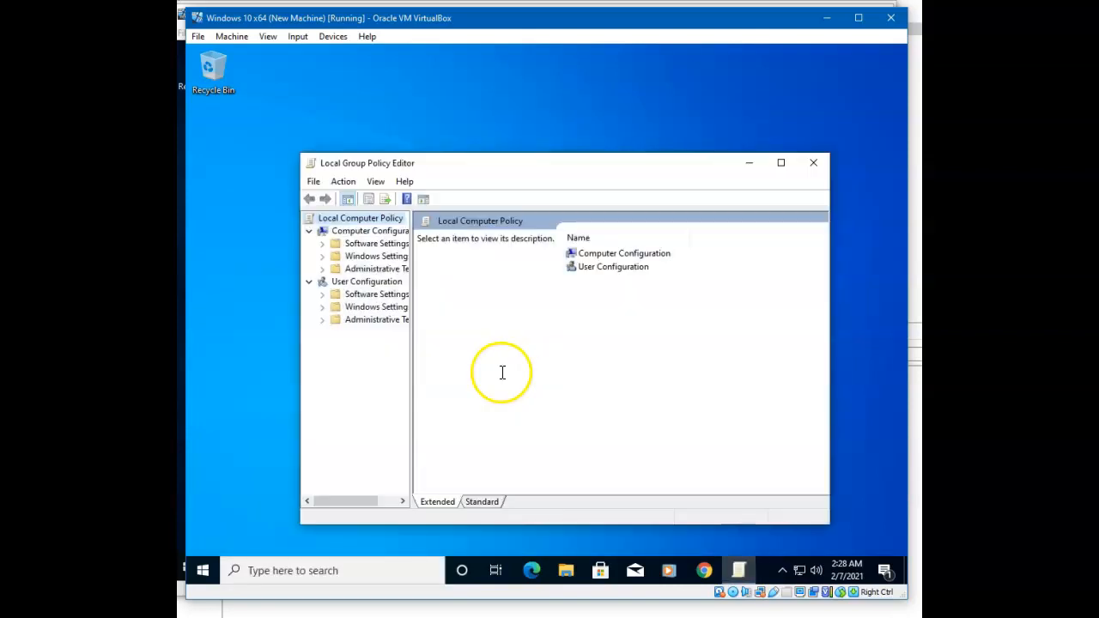
left_click_drag(413, 256, 468, 258)
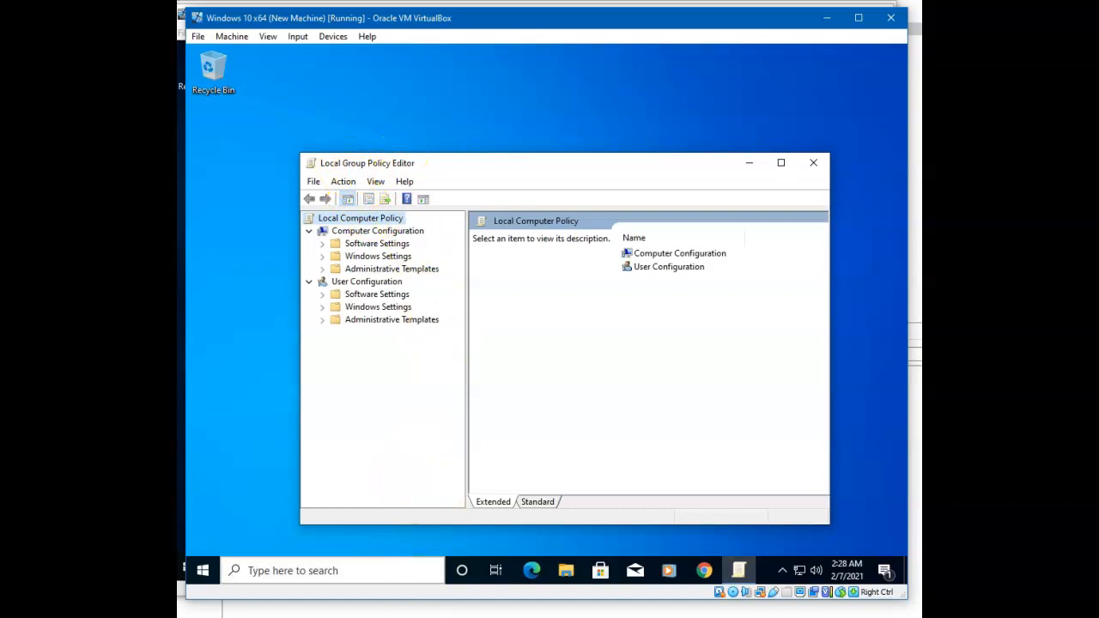
Switch to the DC1 virtual machine, open Server Manager and view its list of administrative tools
left_click(428, 617)
left_click(438, 605)
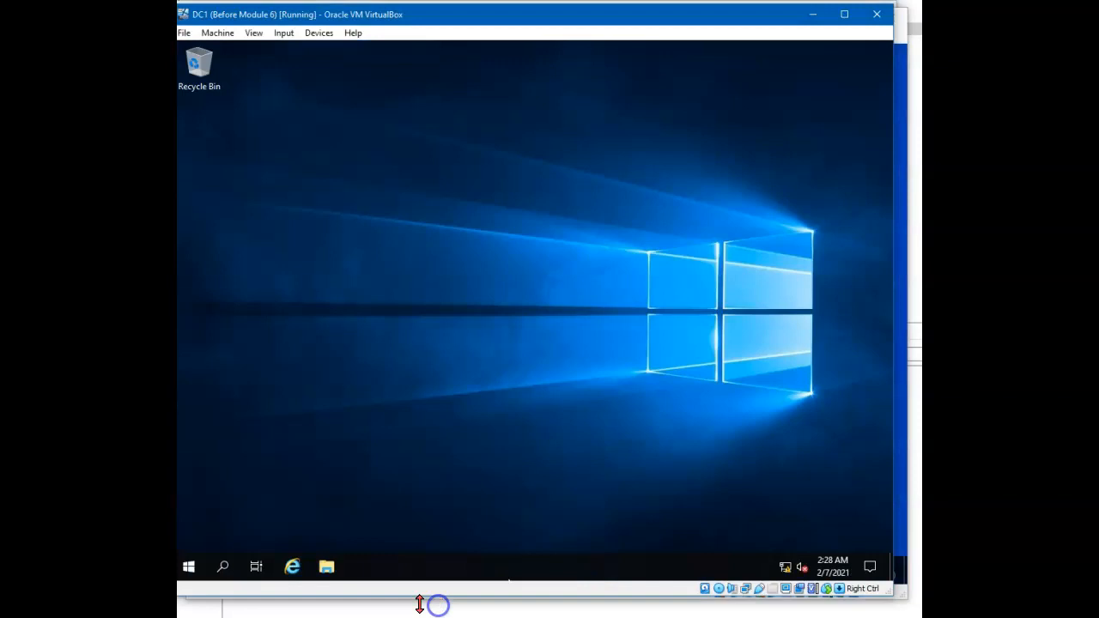
left_click(191, 566)
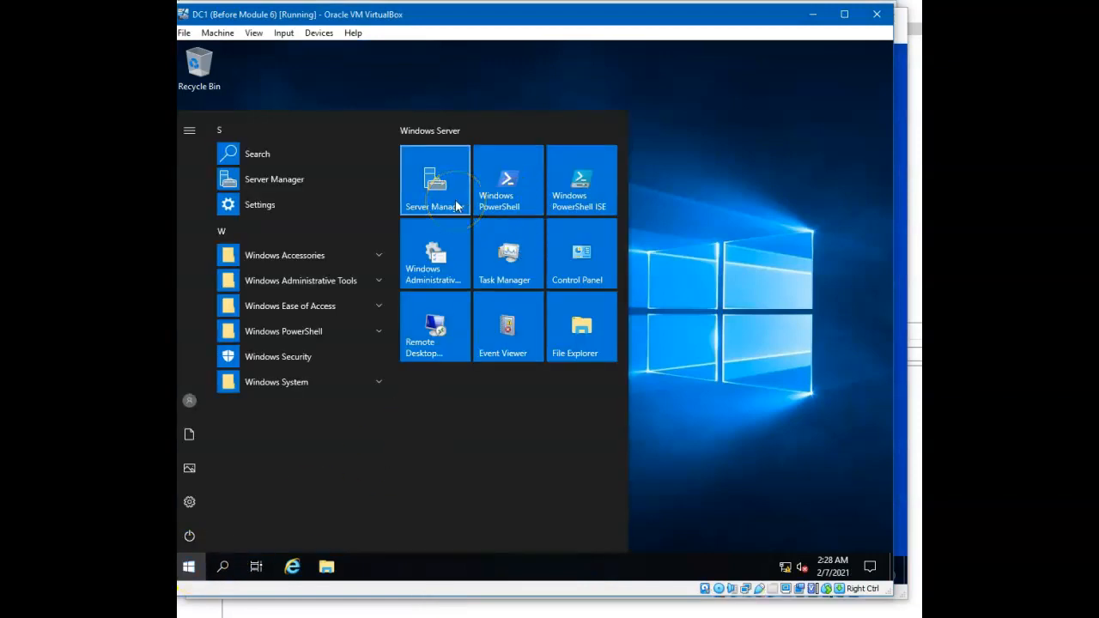
left_click(457, 206)
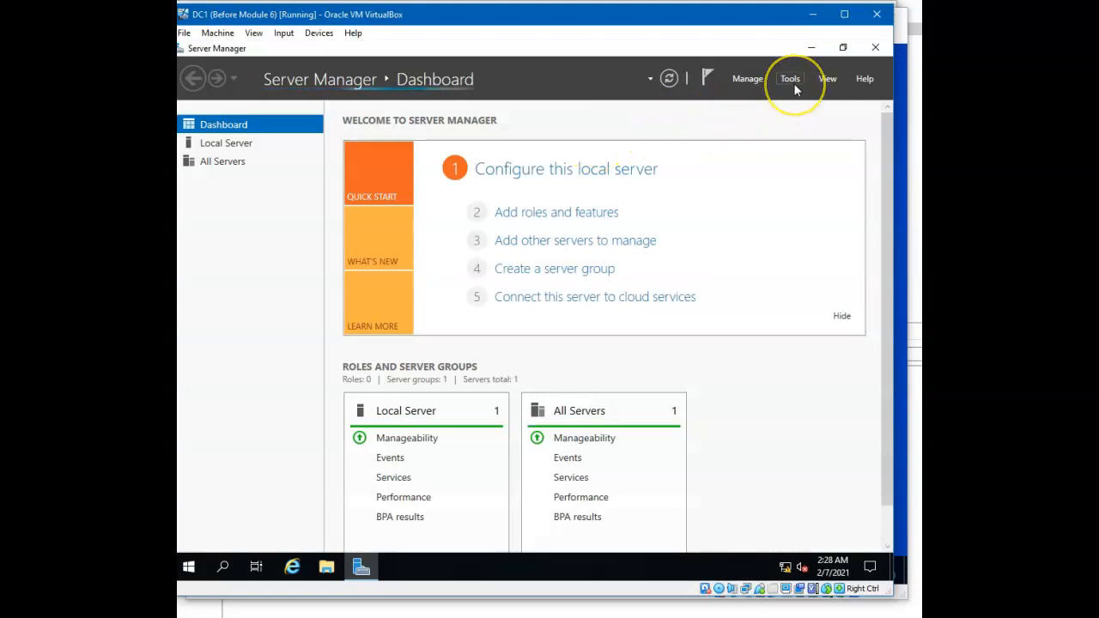
left_click(791, 81)
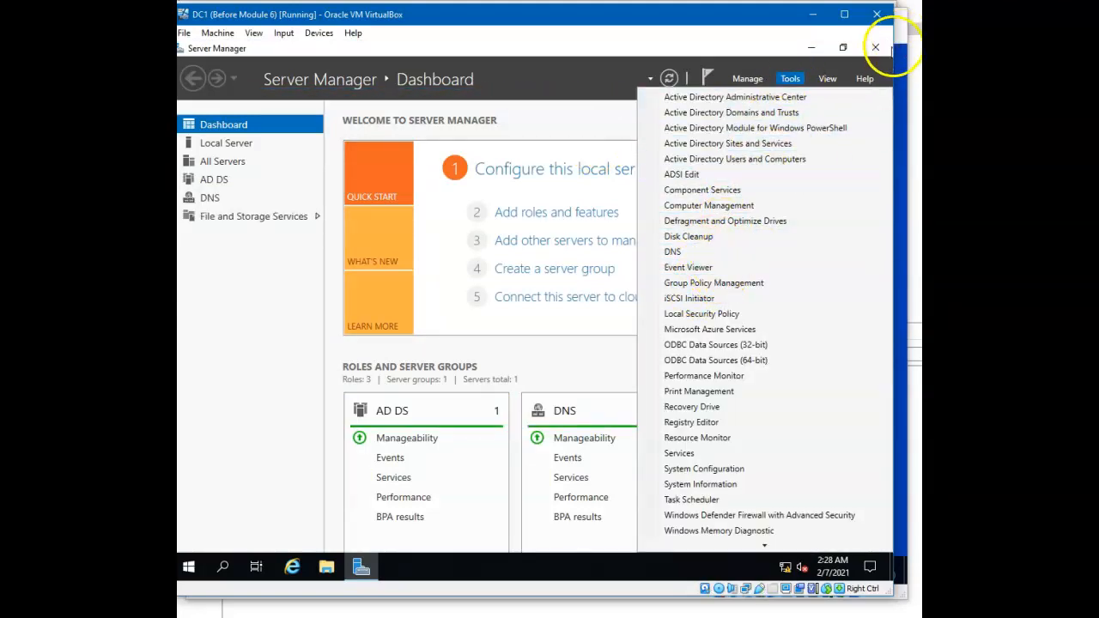
left_click(875, 48)
Open Group Policy Management from the Windows Administrative Tools folder
left_click(189, 567)
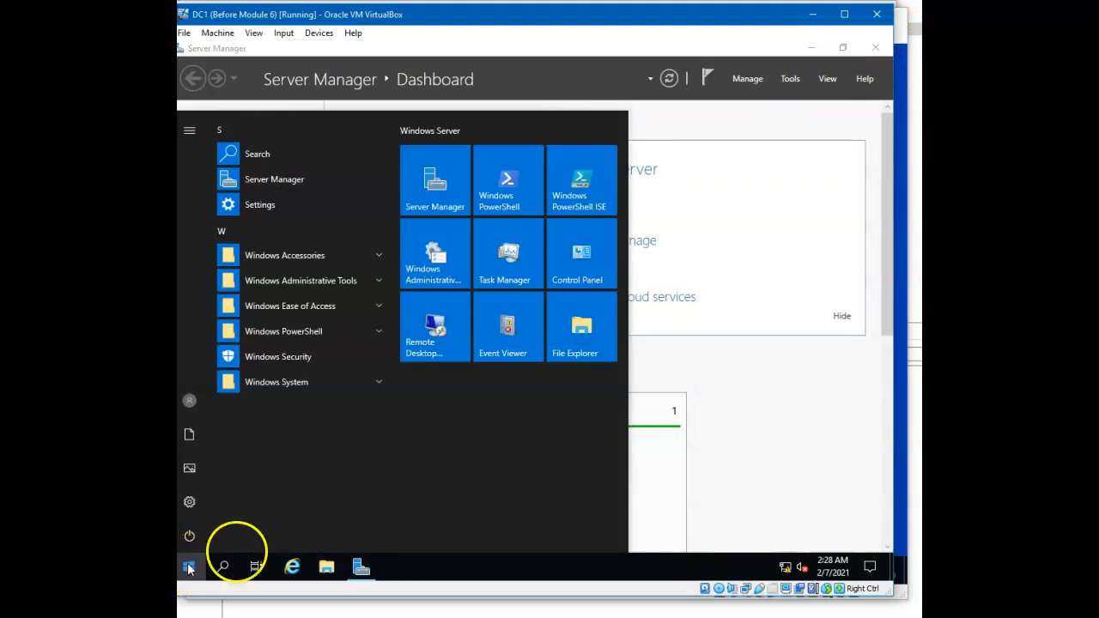
left_click(444, 260)
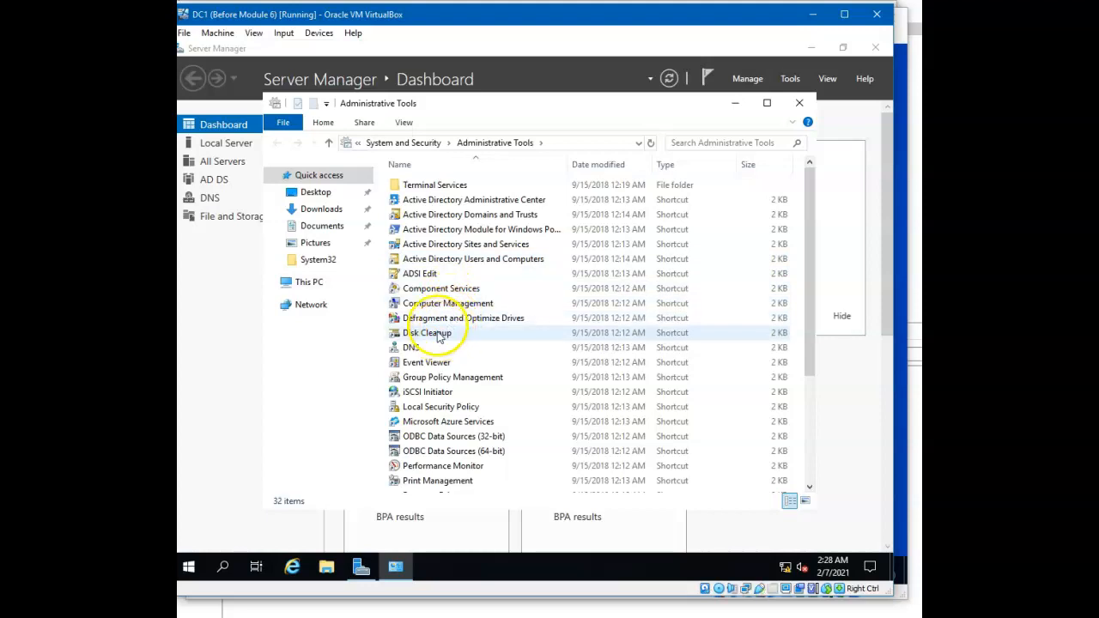
left_click(440, 380)
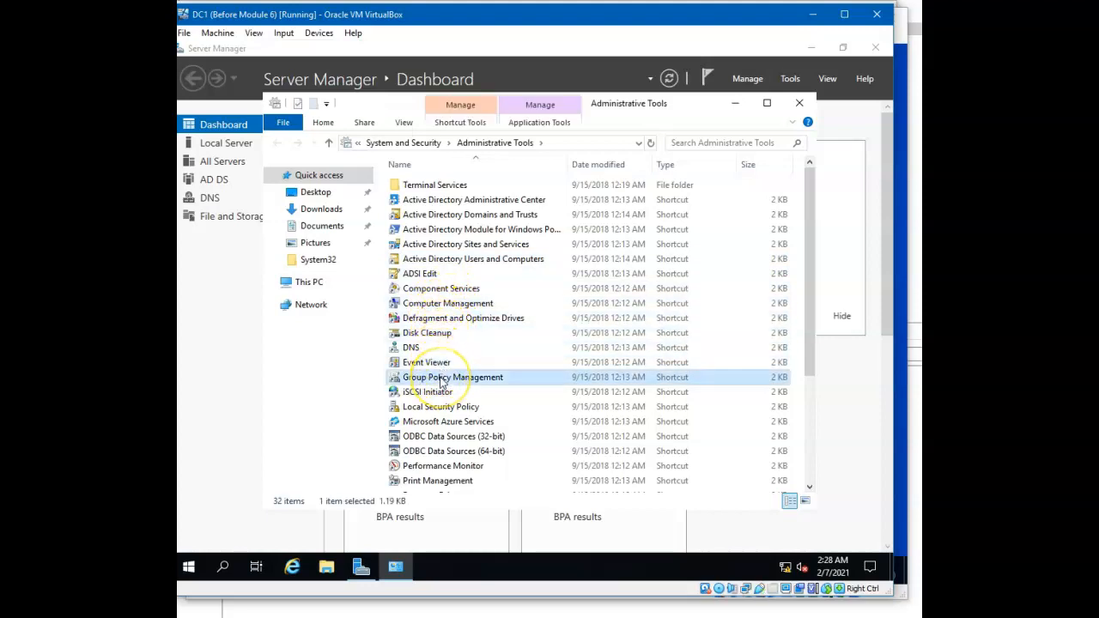
double_click(441, 380)
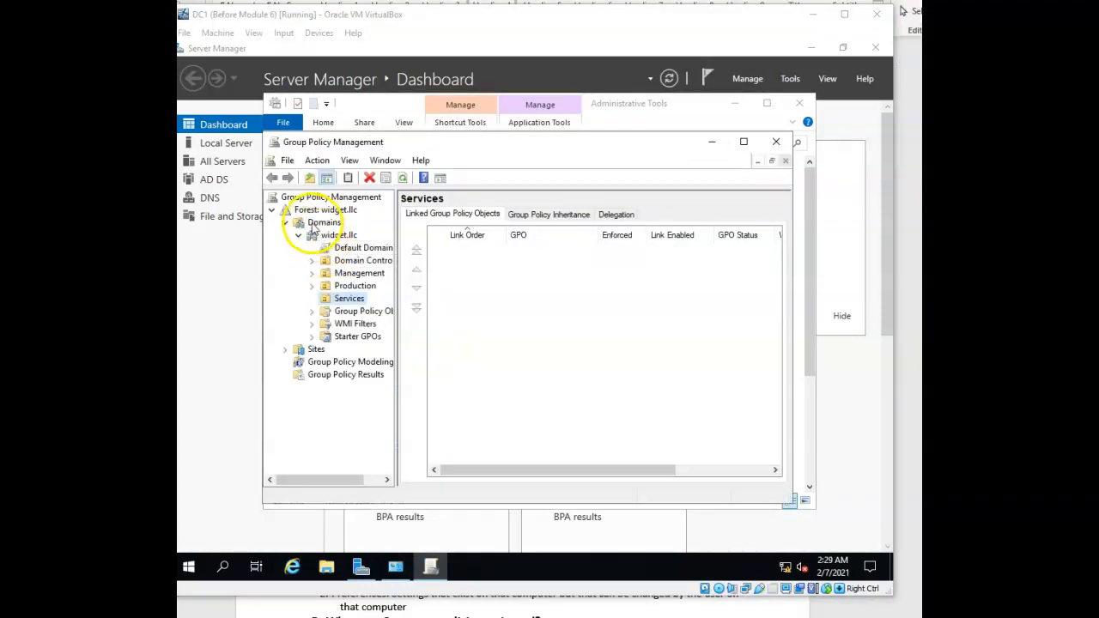
Delete New Group Policy Object and New Group Policy Object1 from the Group Policy Objects container of widget.llc
left_click_drag(397, 305, 441, 307)
left_click(406, 316)
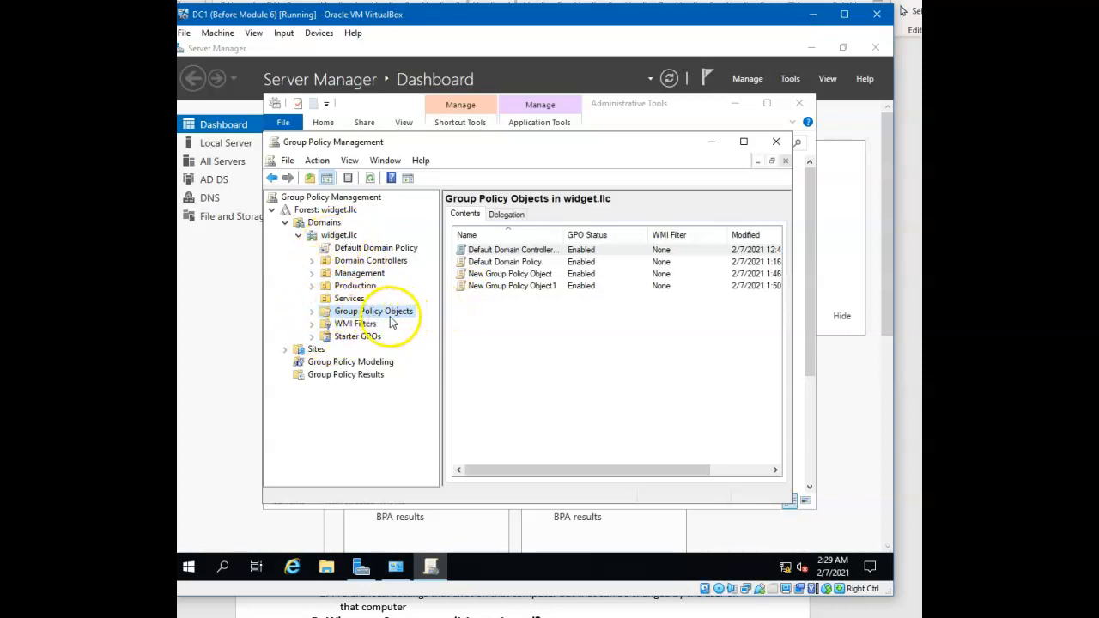
left_click(521, 277)
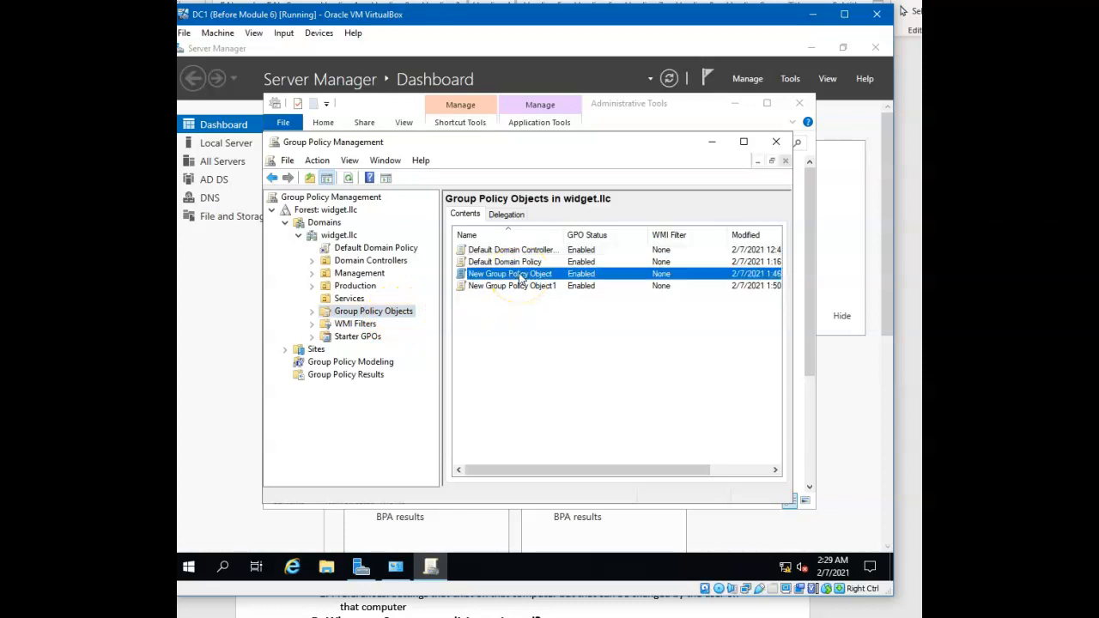
right_click(521, 276)
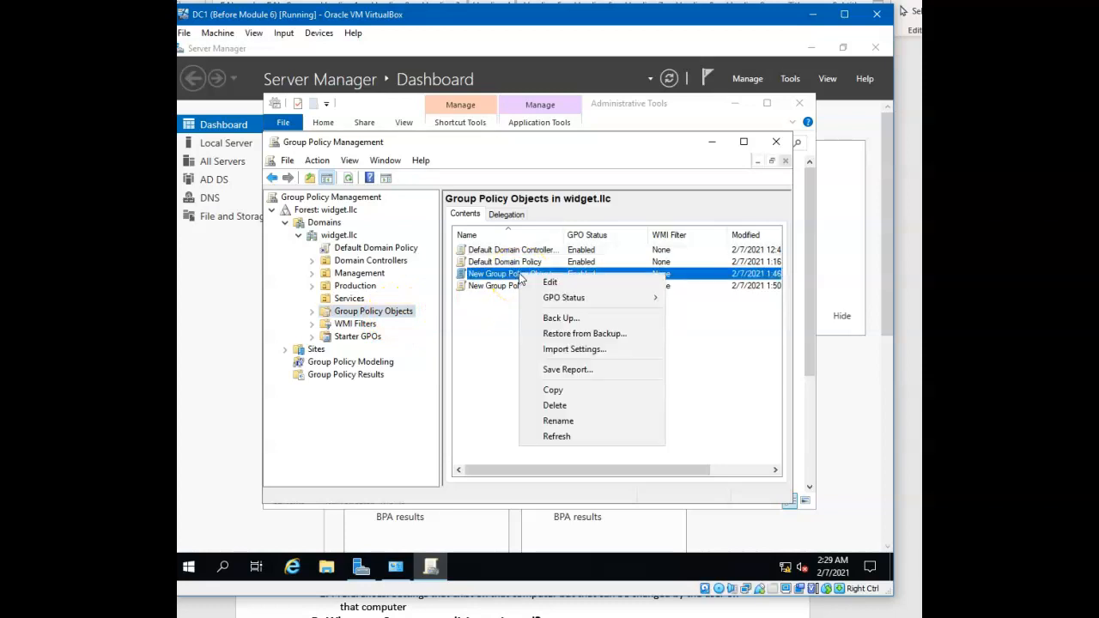
left_click(555, 405)
left_click(566, 311)
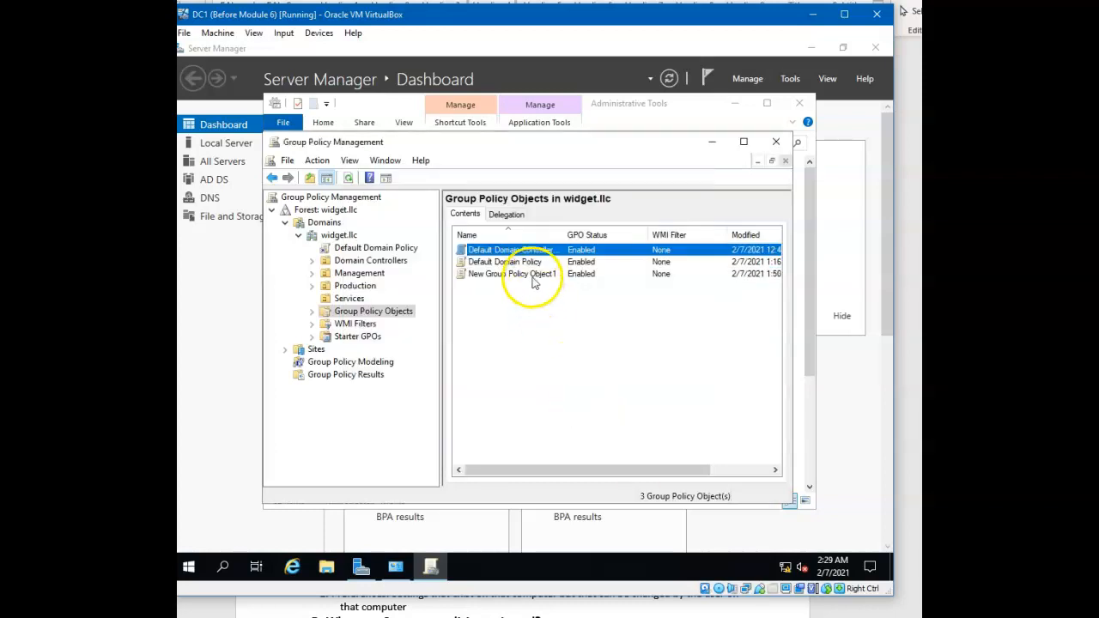
key("Delete")
key("Return")
key("Return")
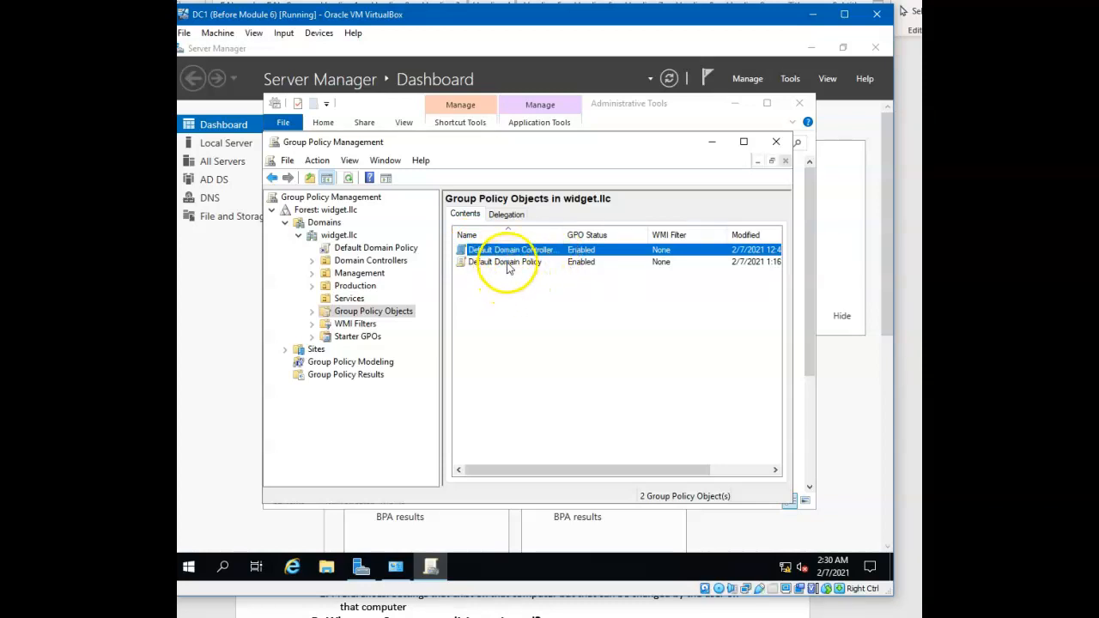
Examine where the Default Domain Policy and Default Domain Controllers Policy are stored and linked within the widget.llc domain
left_click(512, 266)
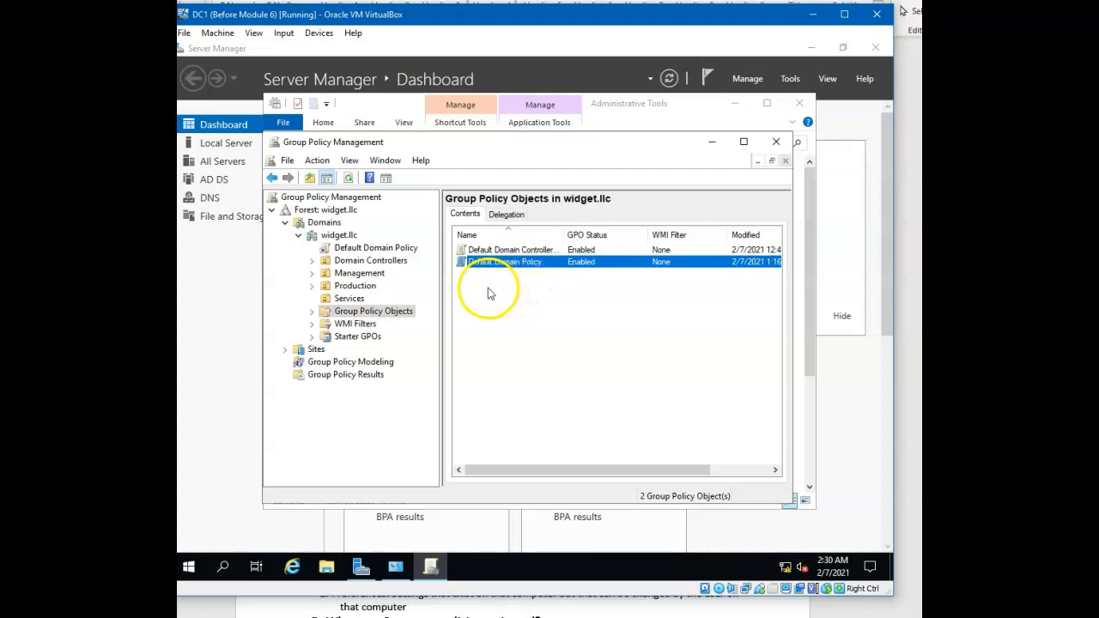
left_click(345, 235)
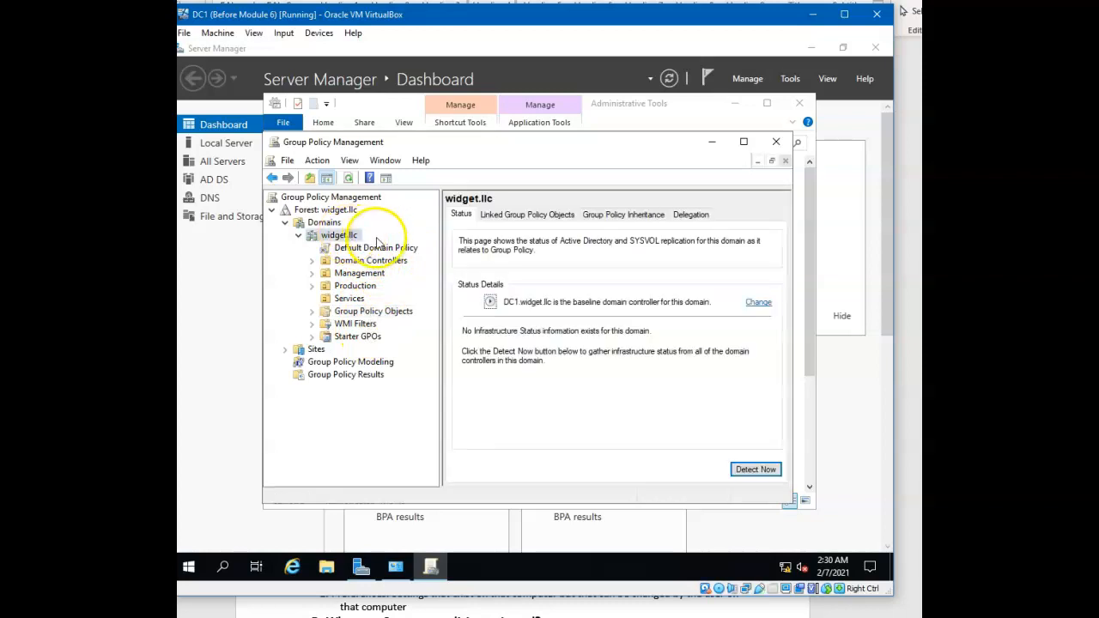
left_click(387, 311)
left_click(516, 250)
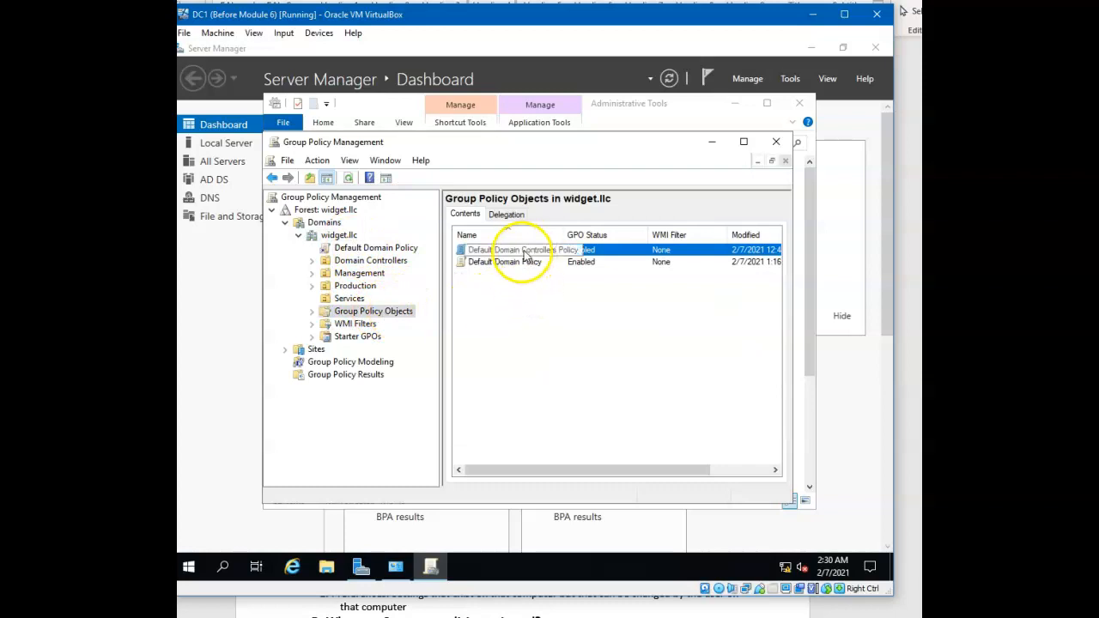
left_click(479, 268)
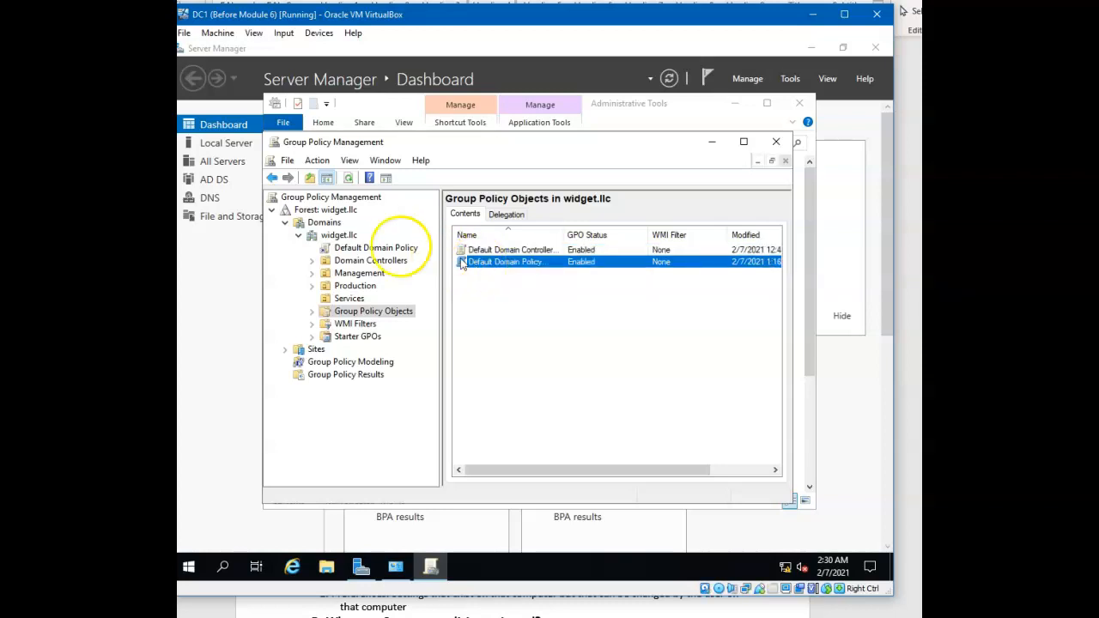
left_click(349, 237)
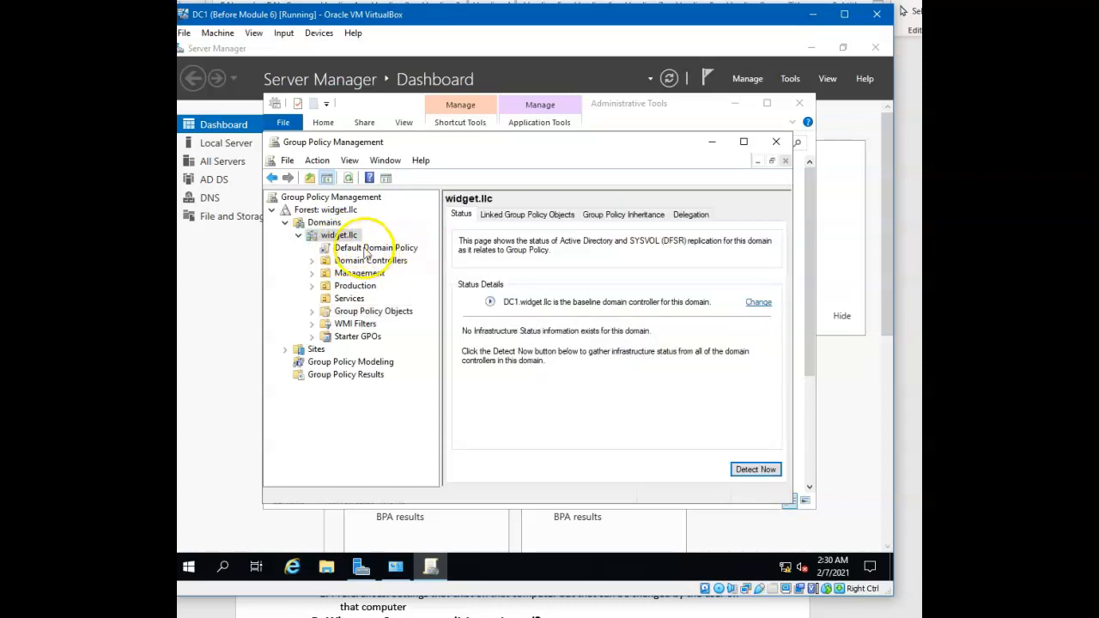
left_click(406, 316)
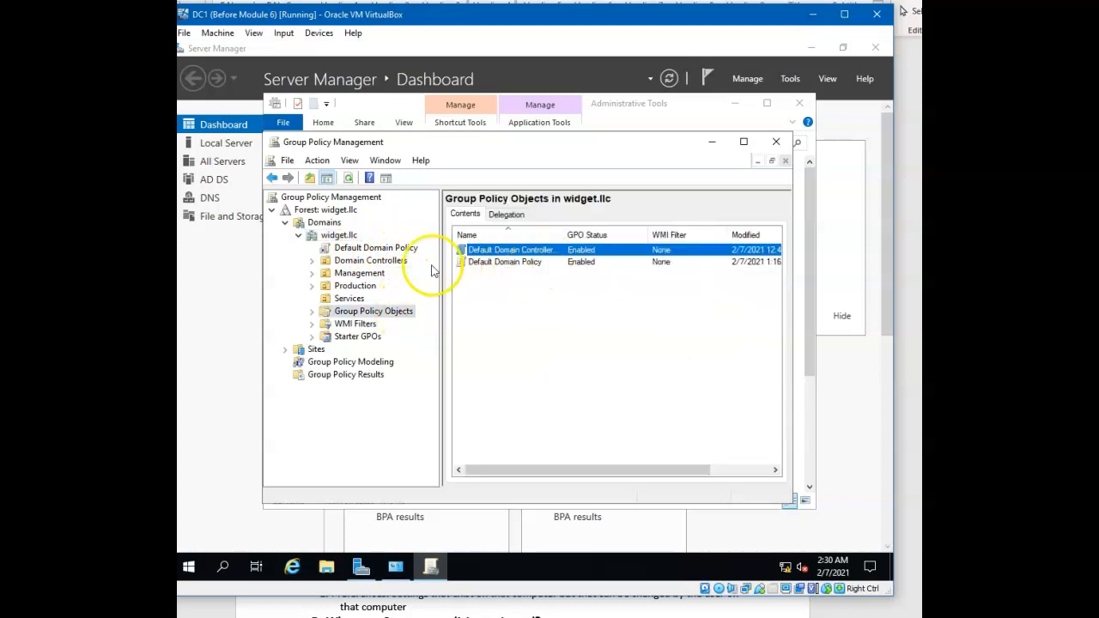
left_click(340, 235)
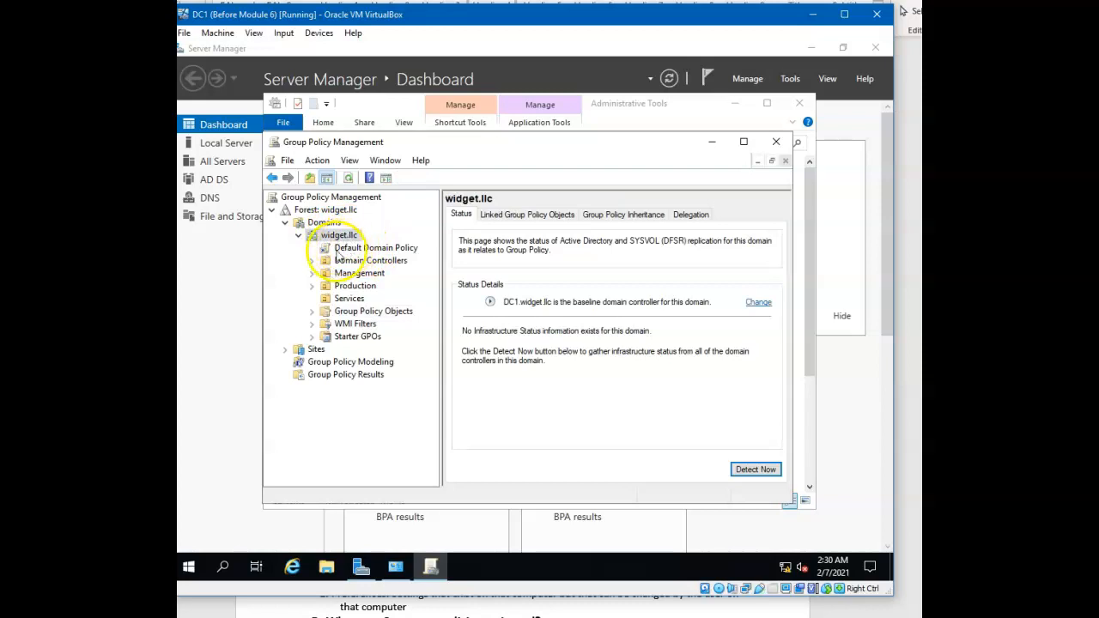
left_click(312, 260)
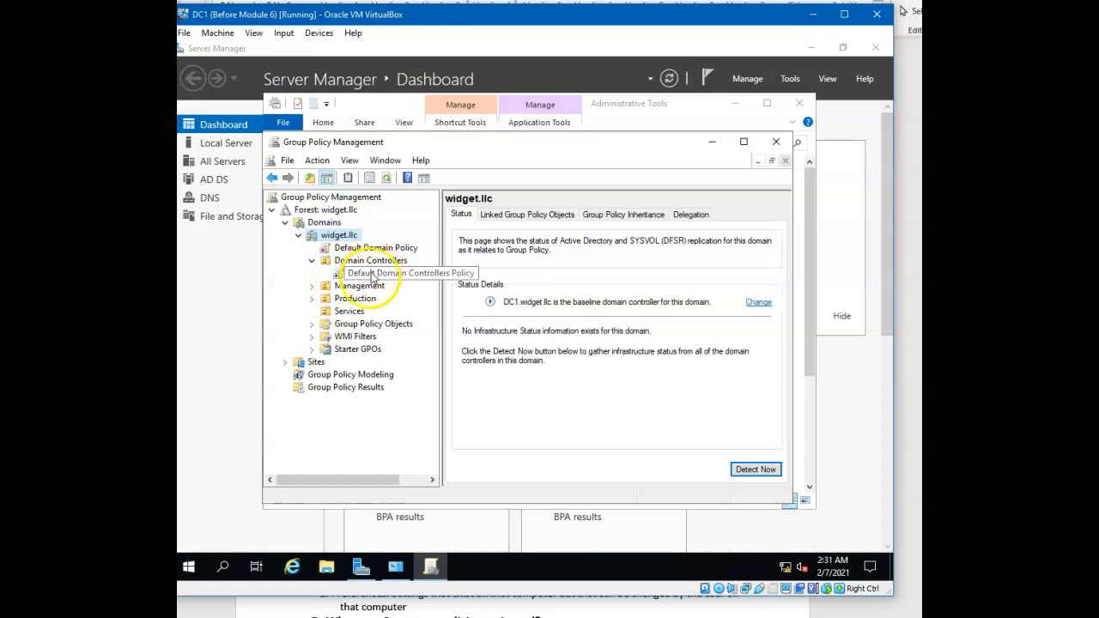
left_click(313, 326)
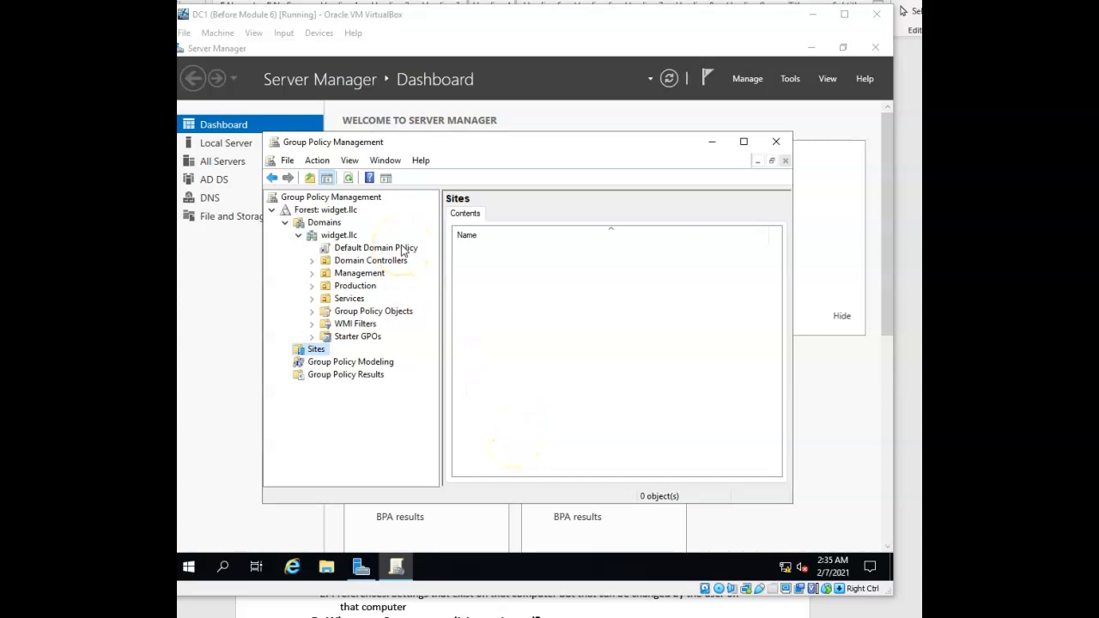
Review the GPO creation and linking options for the widget.llc domain and the Services OU, and view the Sites container
left_click(336, 237)
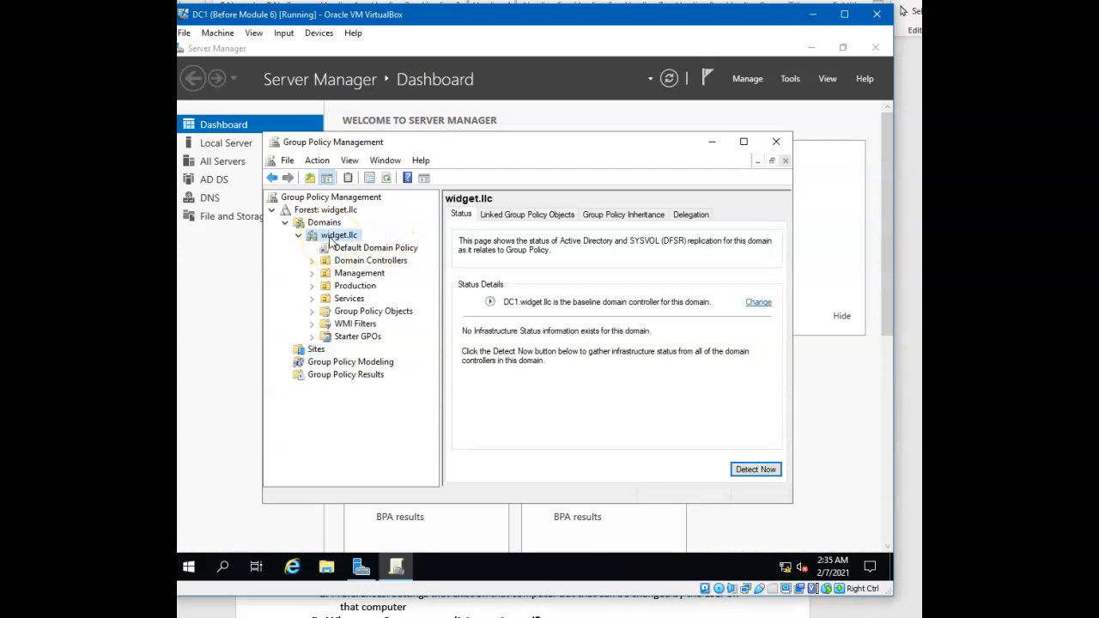
right_click(331, 240)
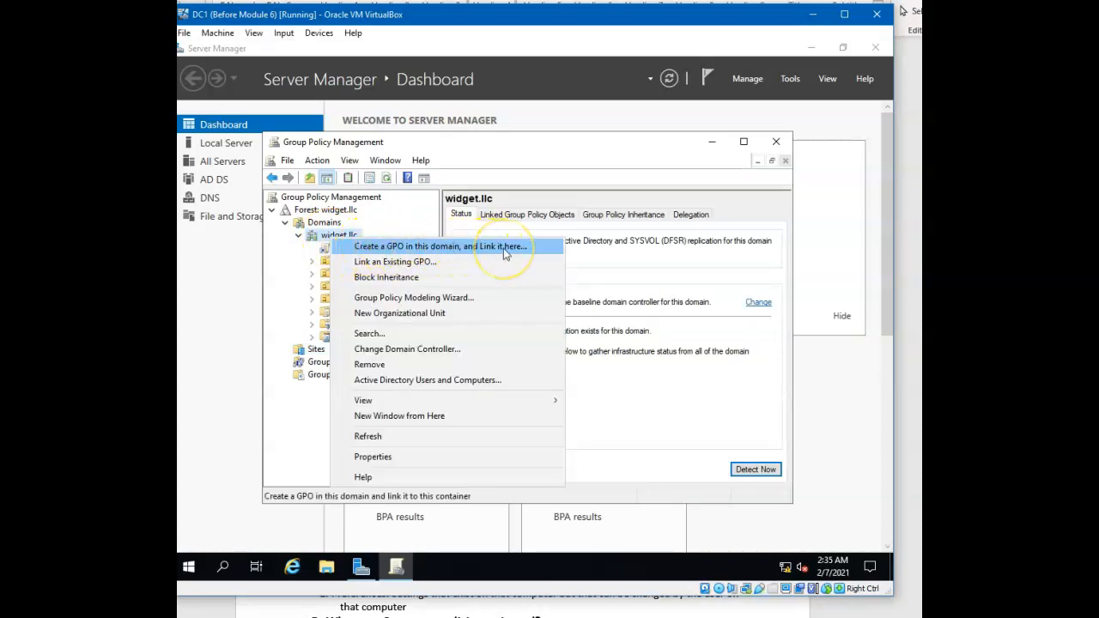
left_click(598, 405)
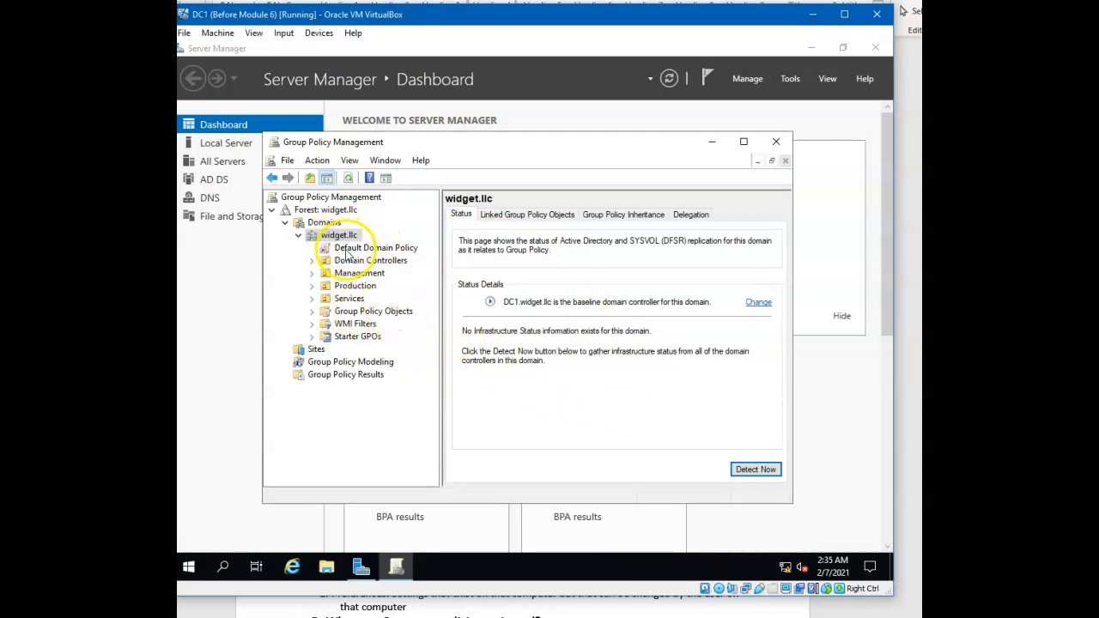
right_click(349, 300)
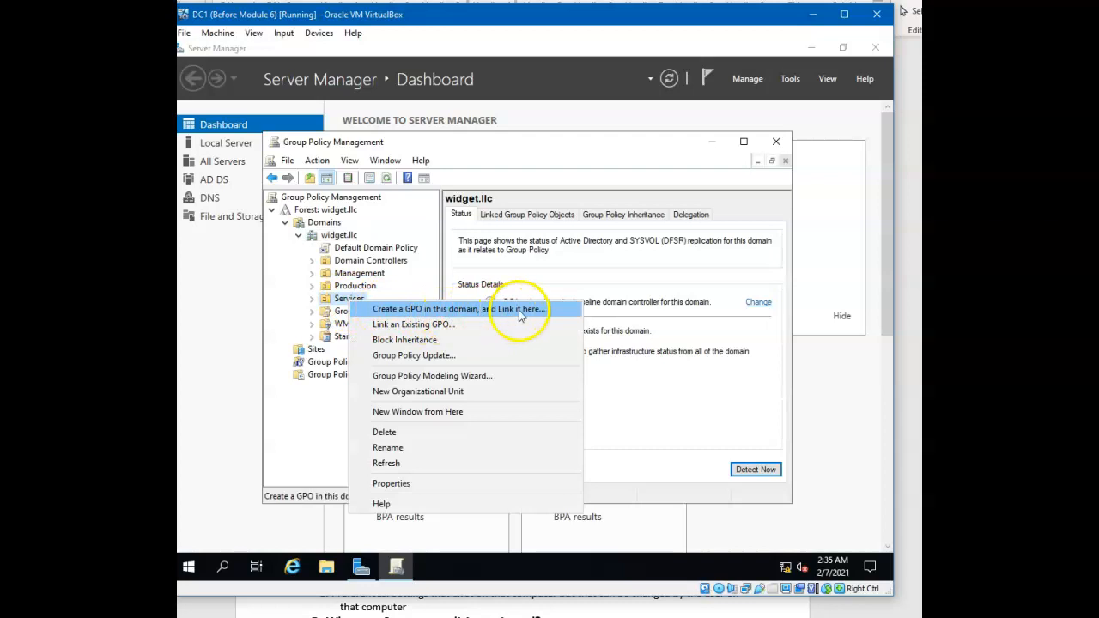
left_click(627, 397)
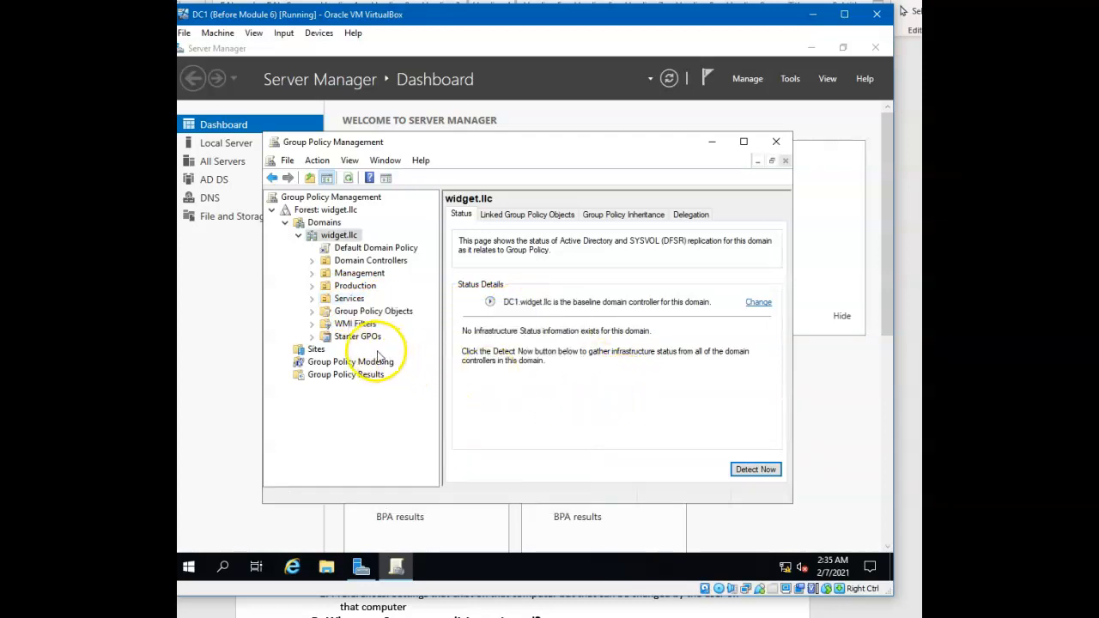
left_click(315, 352)
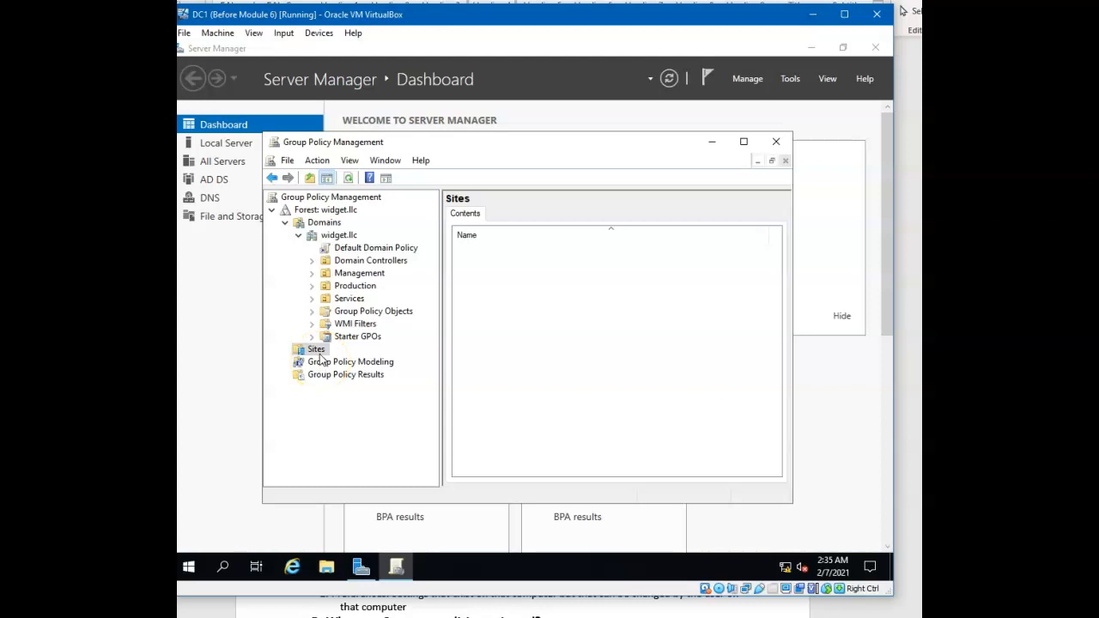
View the dialog for creating an unlinked GPO in the Group Policy Objects container, and cancel it
left_click(373, 314)
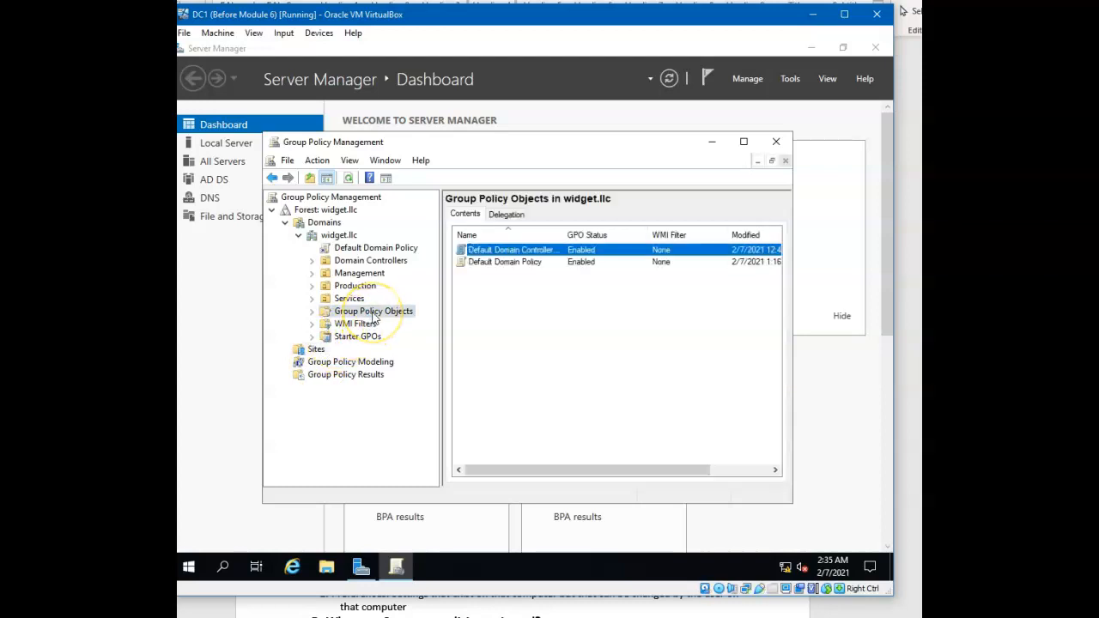
right_click(373, 318)
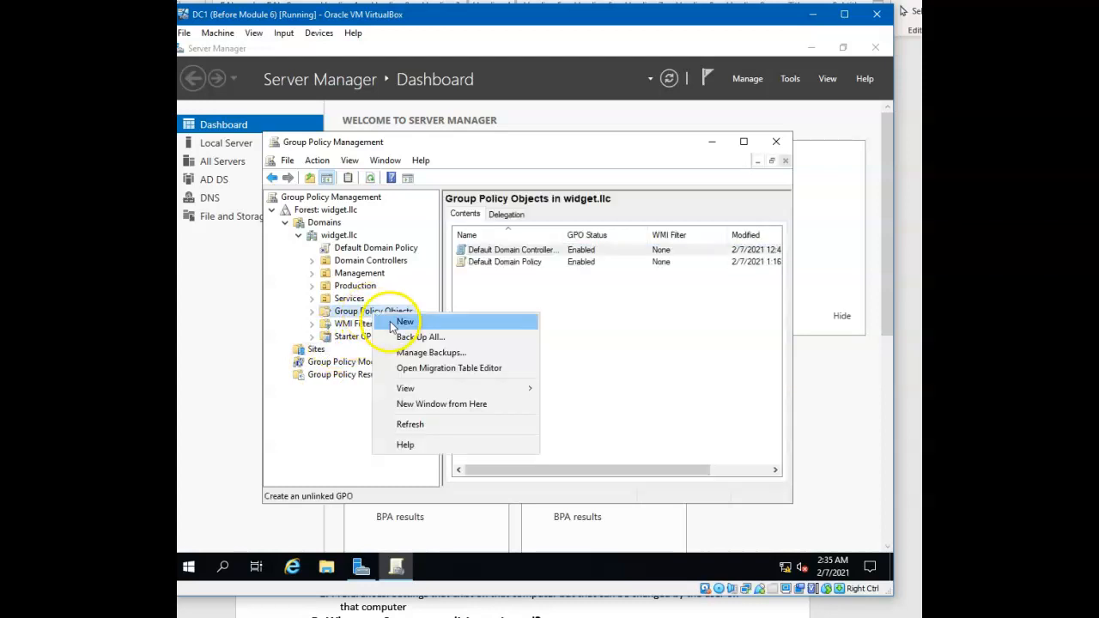
left_click(393, 322)
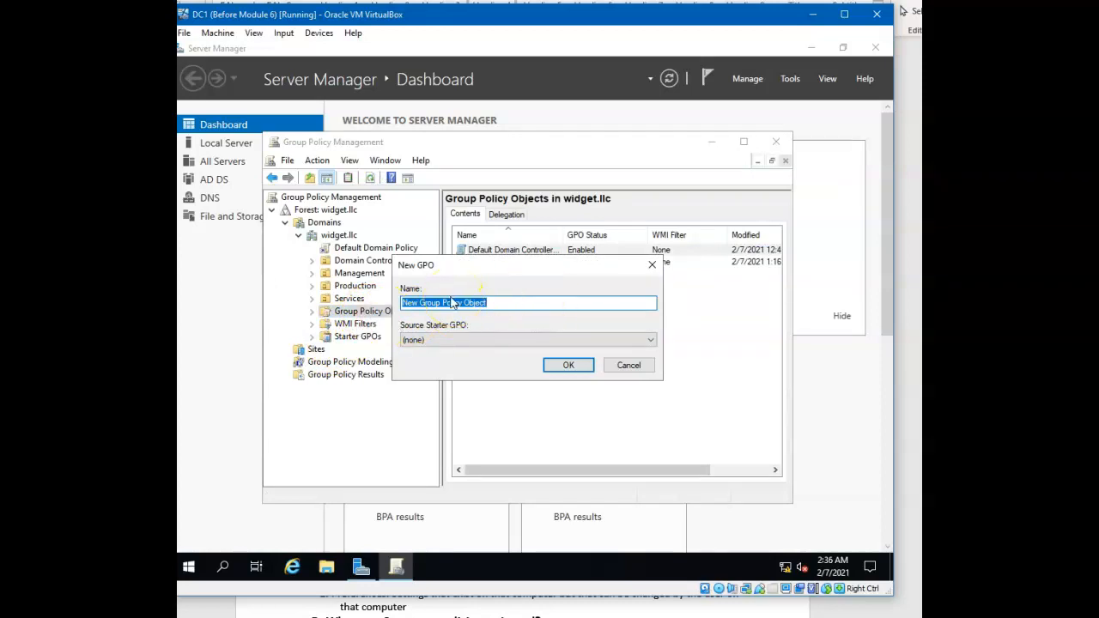
left_click(629, 365)
Open the Default Domain Policy linked to widget.llc for editing
left_click(356, 298)
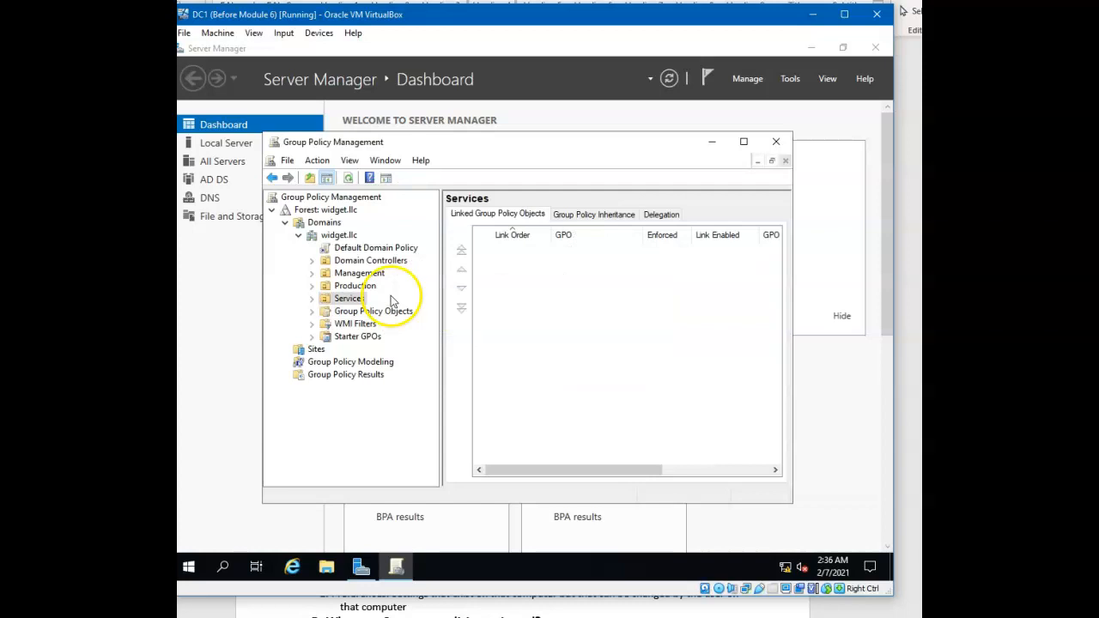
right_click(350, 250)
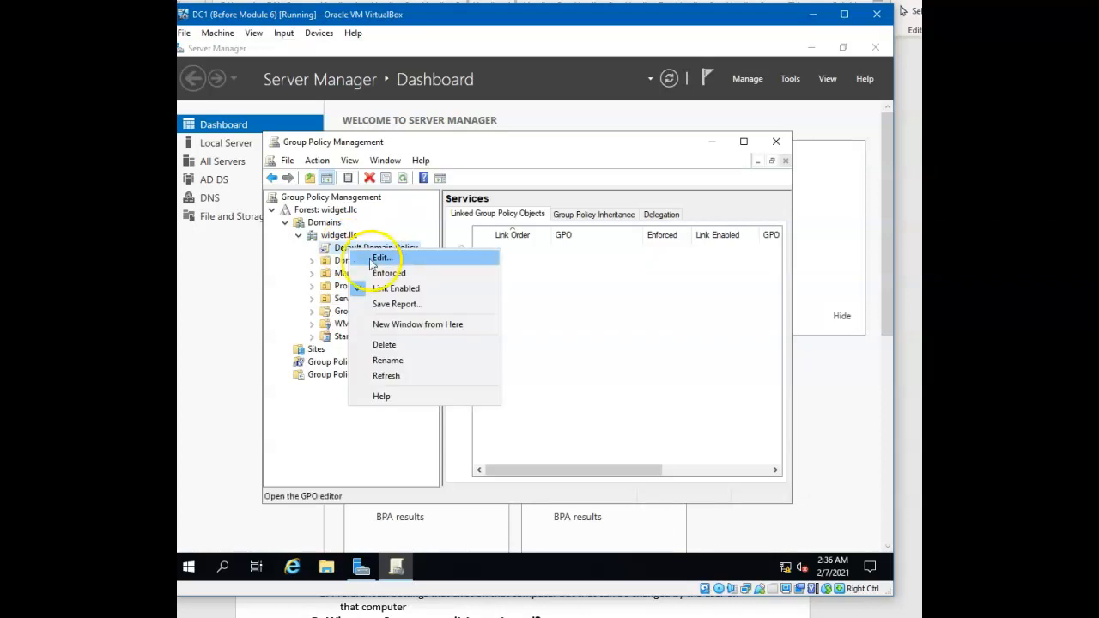